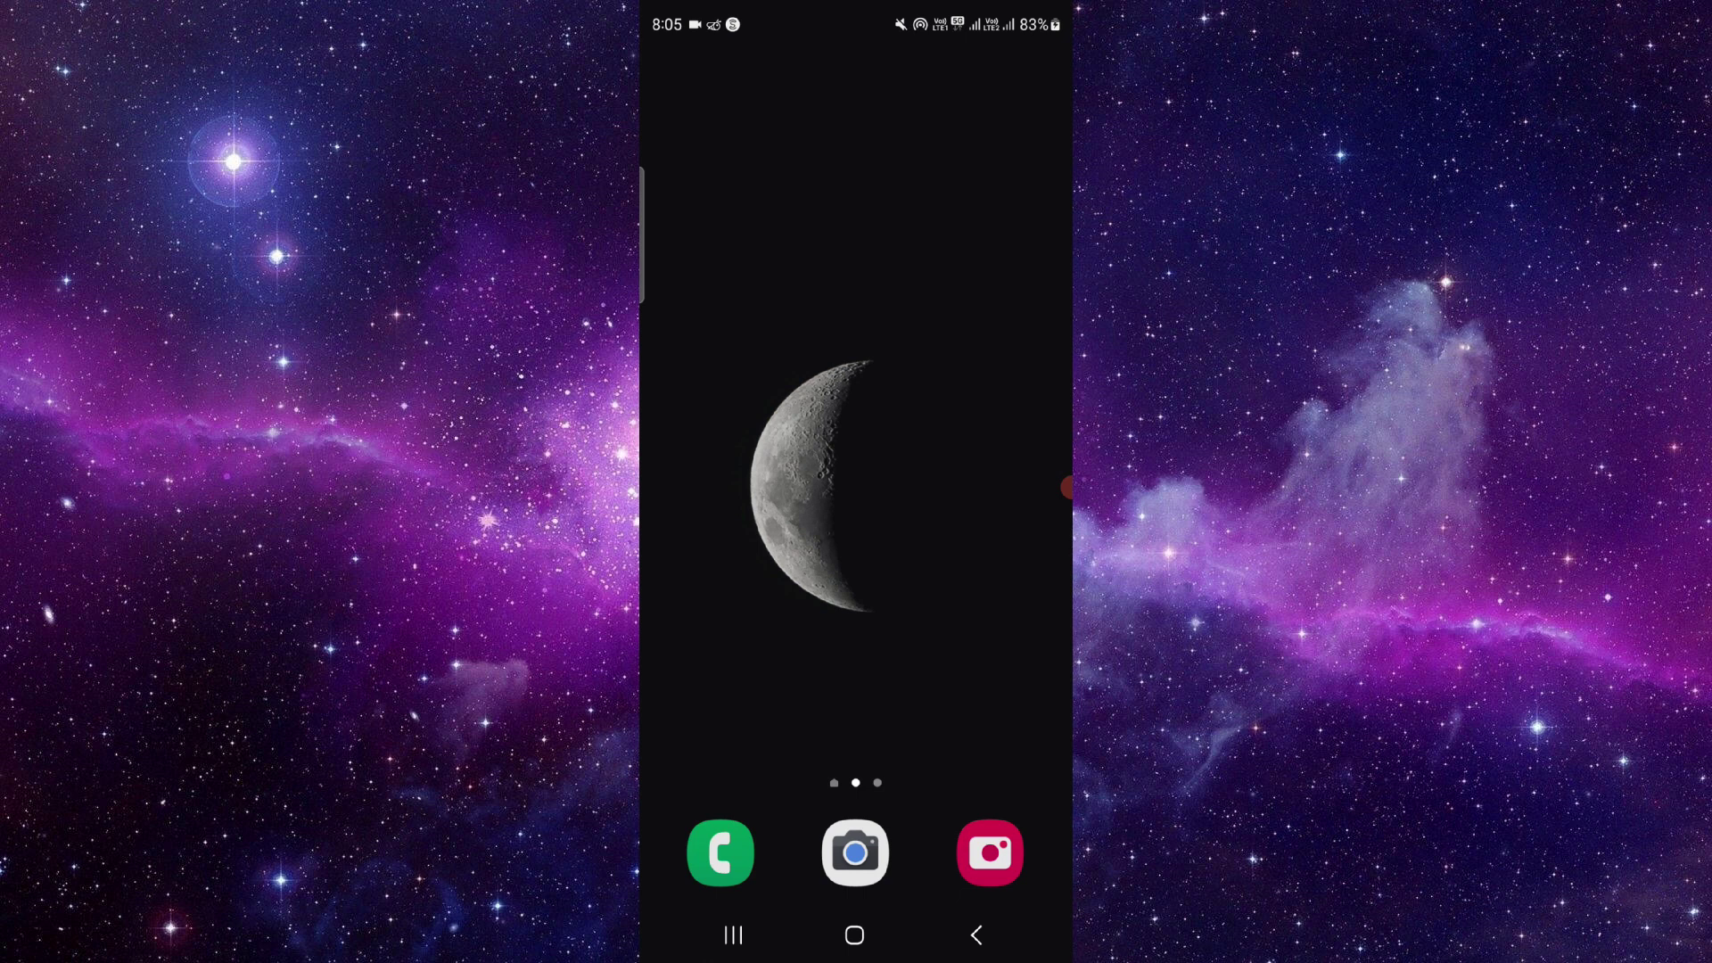
# Swipe to the app page and start a Google search that leads to Remitly's site
pyautogui.moveTo(695, 482); pyautogui.dragTo(1016, 483)
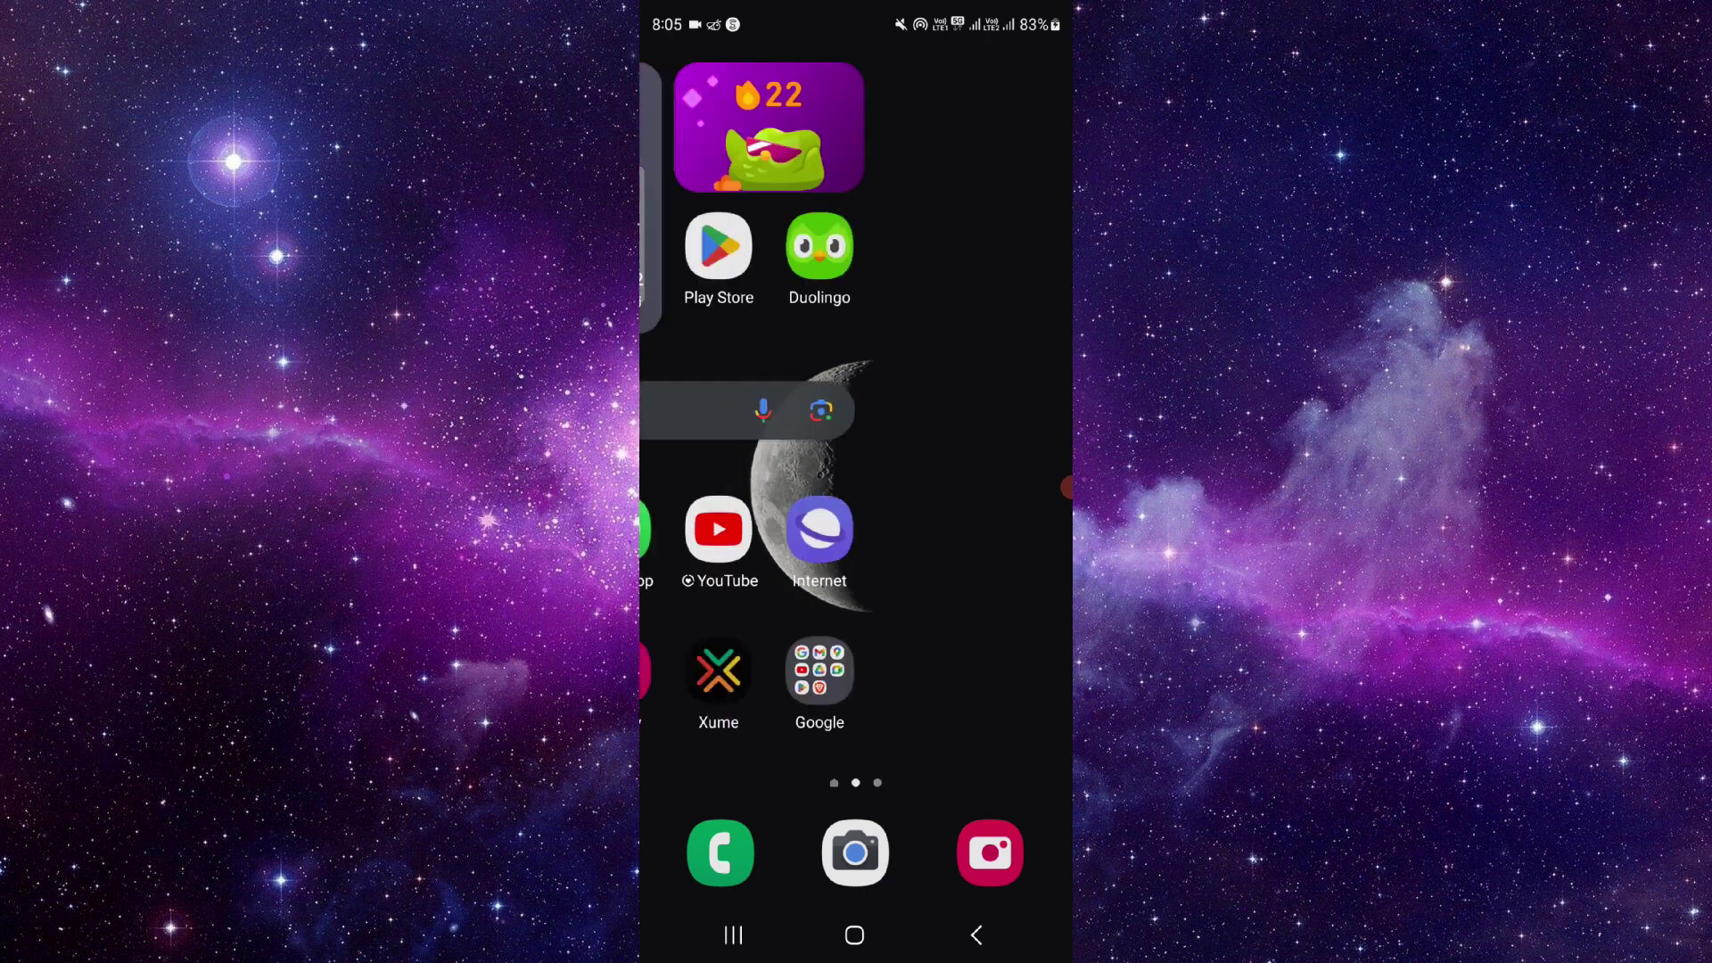
pyautogui.click(802, 402)
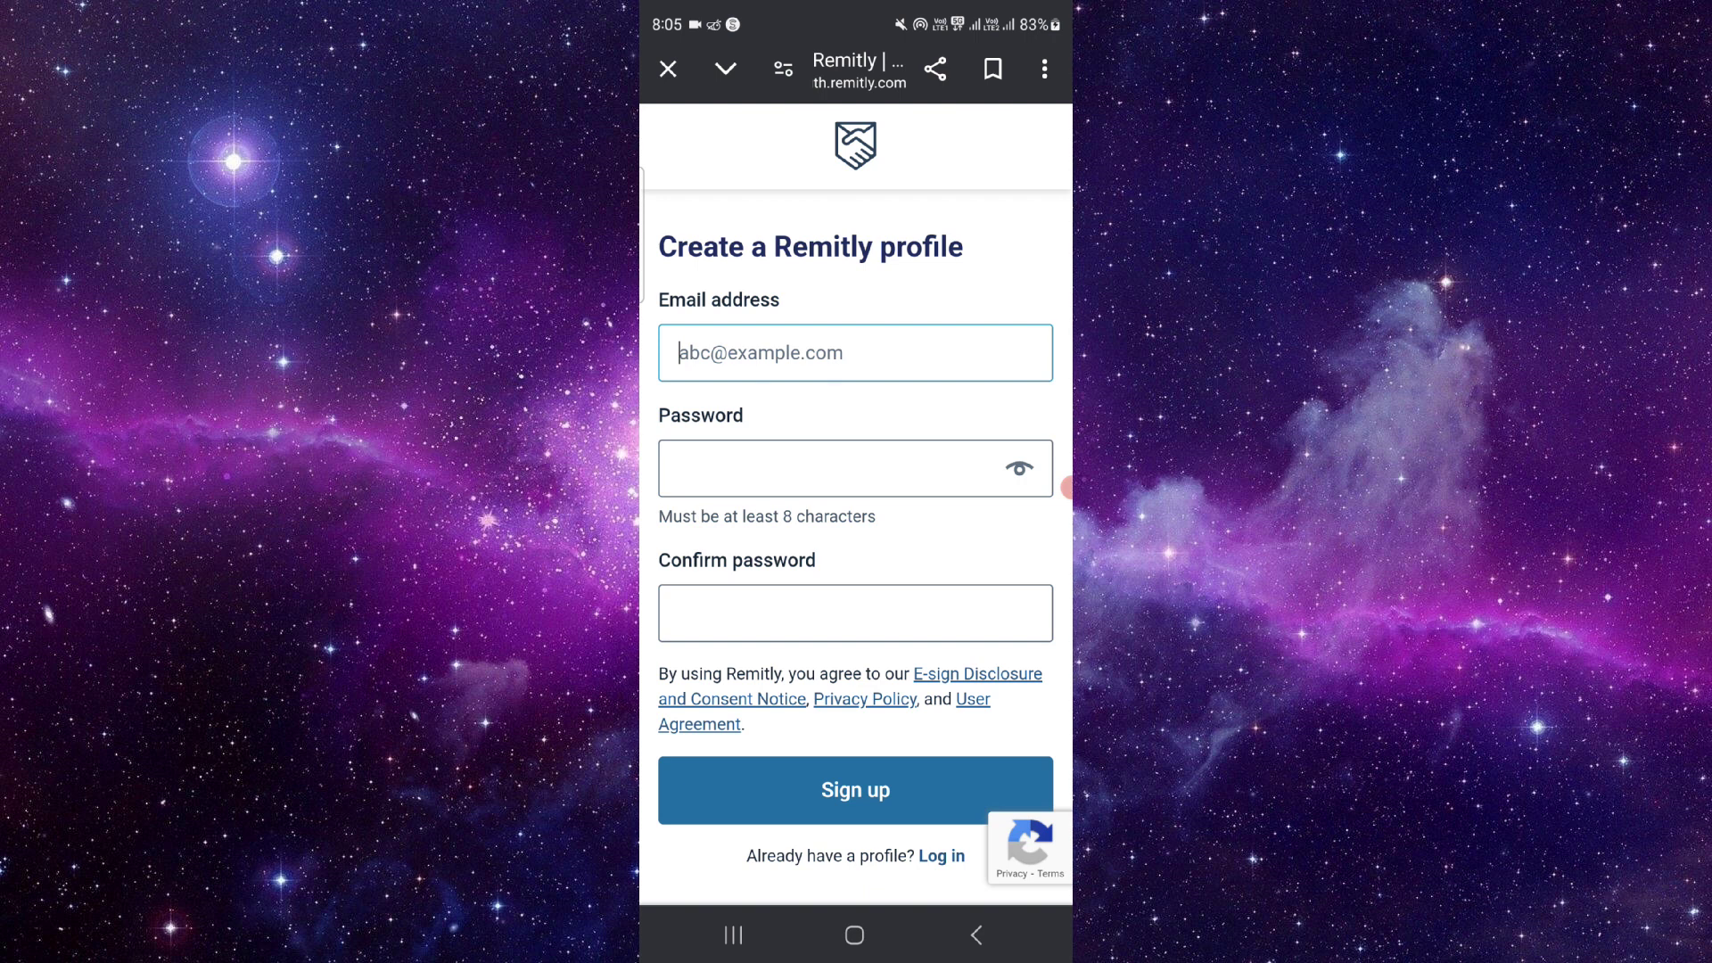
# Close the browser from Recents, leaving the Remitly sign-up form unfilled, and return home
pyautogui.click(734, 934)
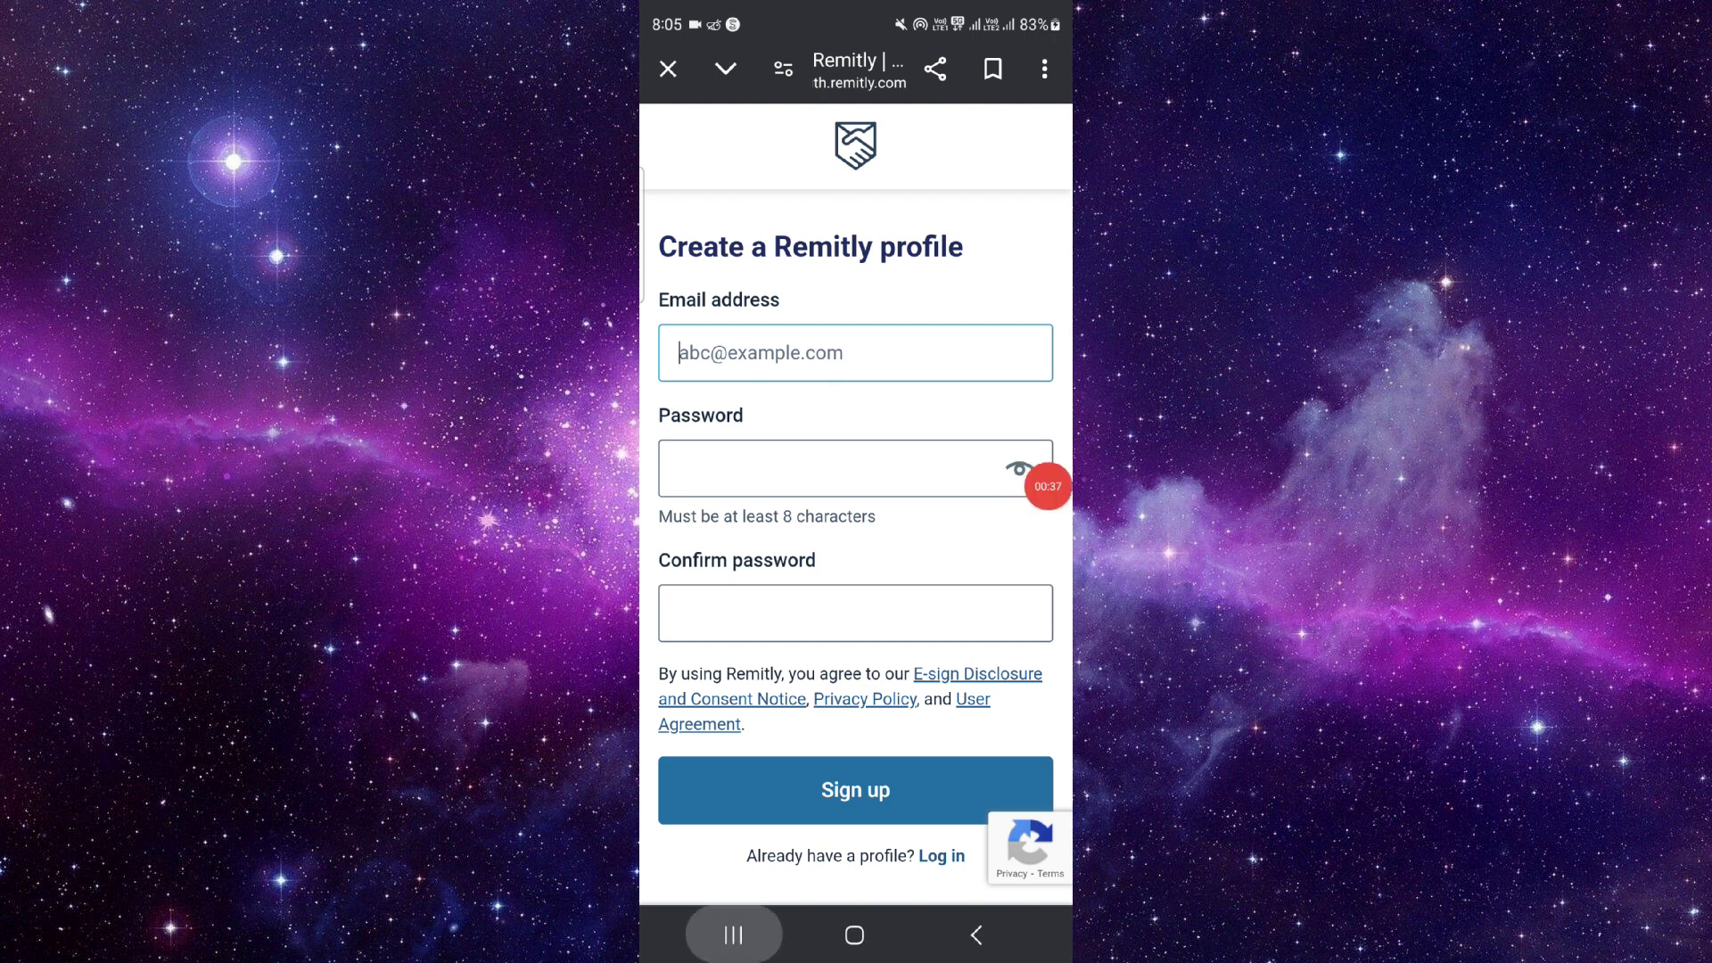
pyautogui.click(856, 753)
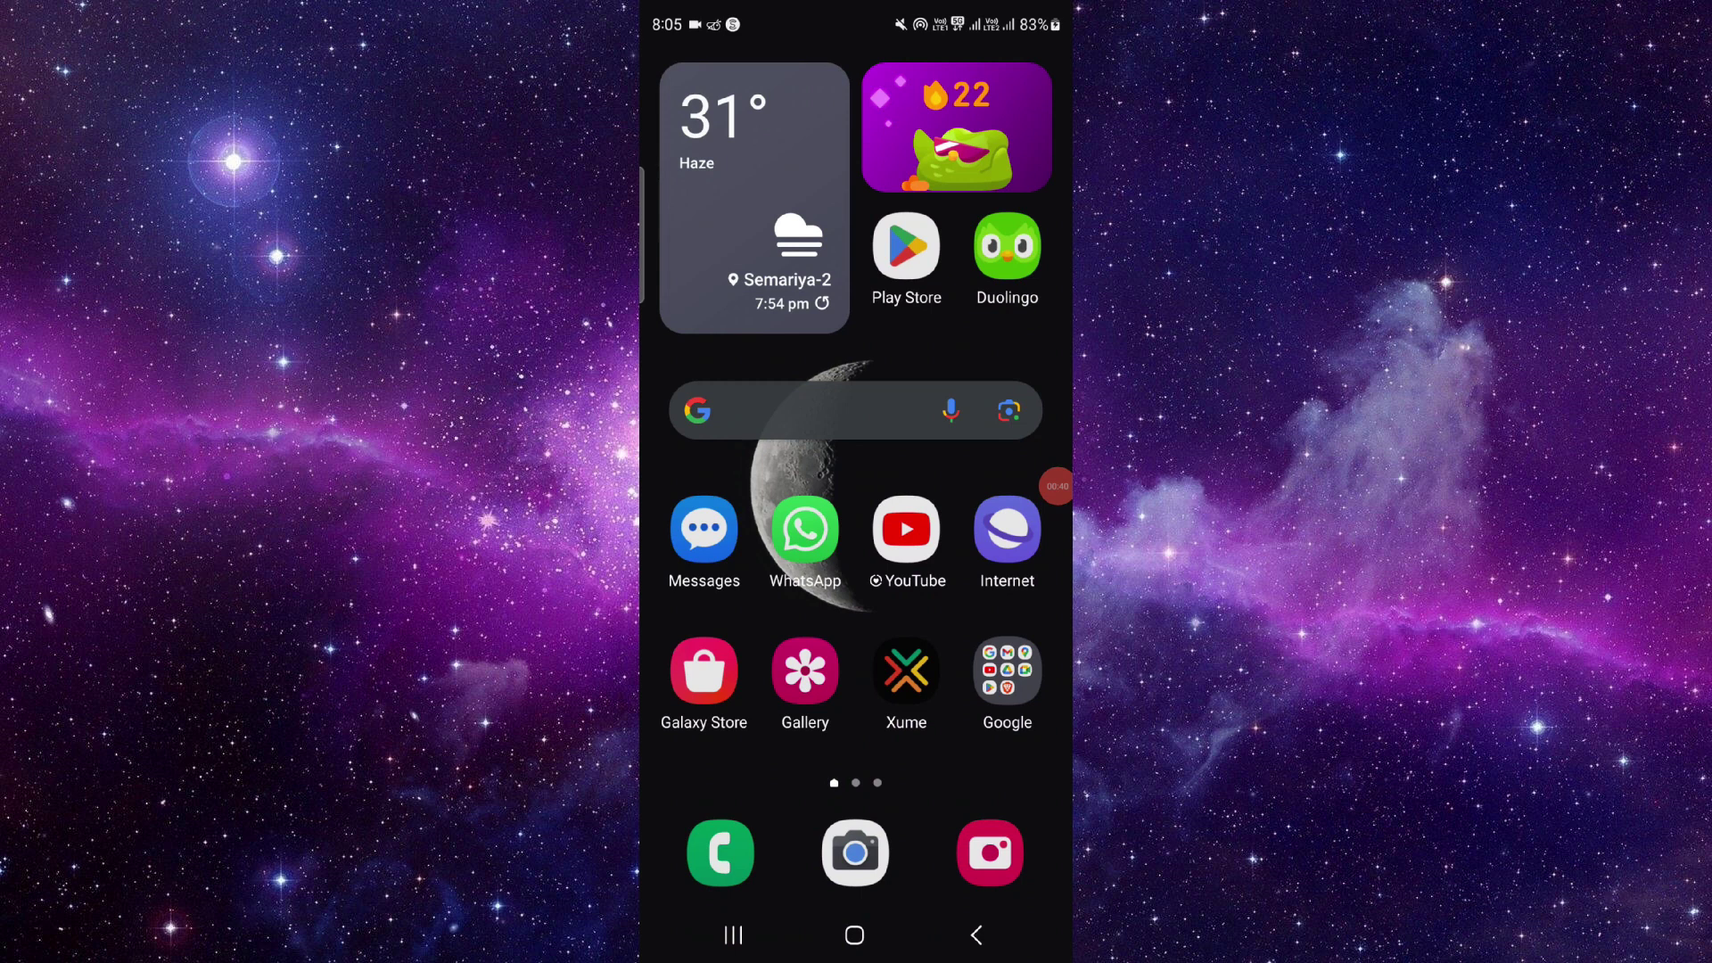